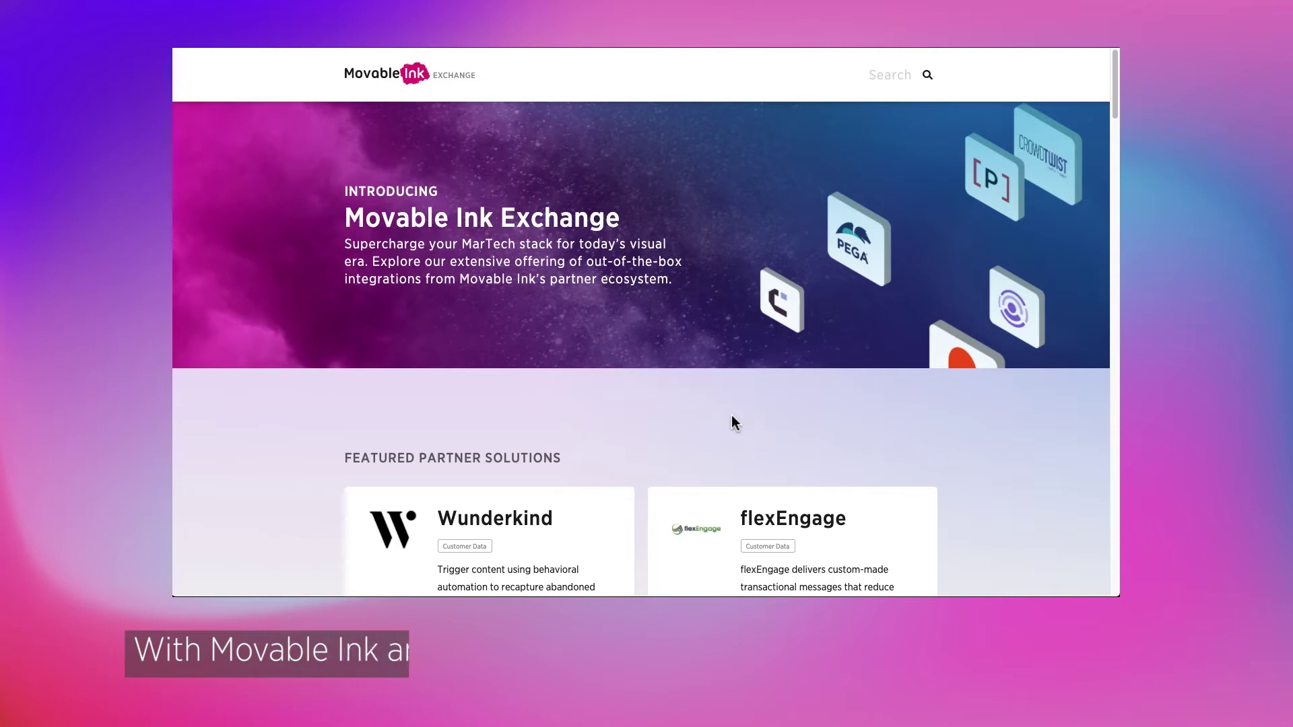
- Find the Segment integration among the Movable Ink Exchange partner solutions and open its details page
scroll(731, 415, down, 6)
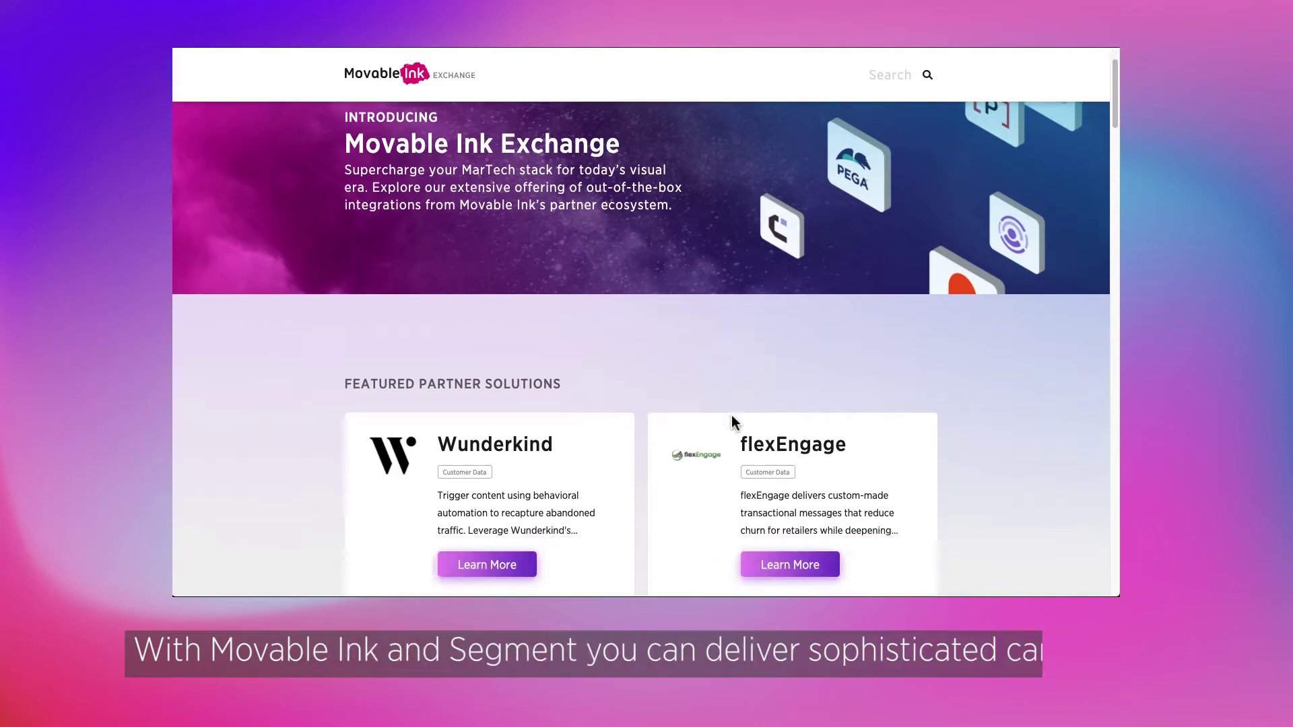
scroll(732, 419, down, 7)
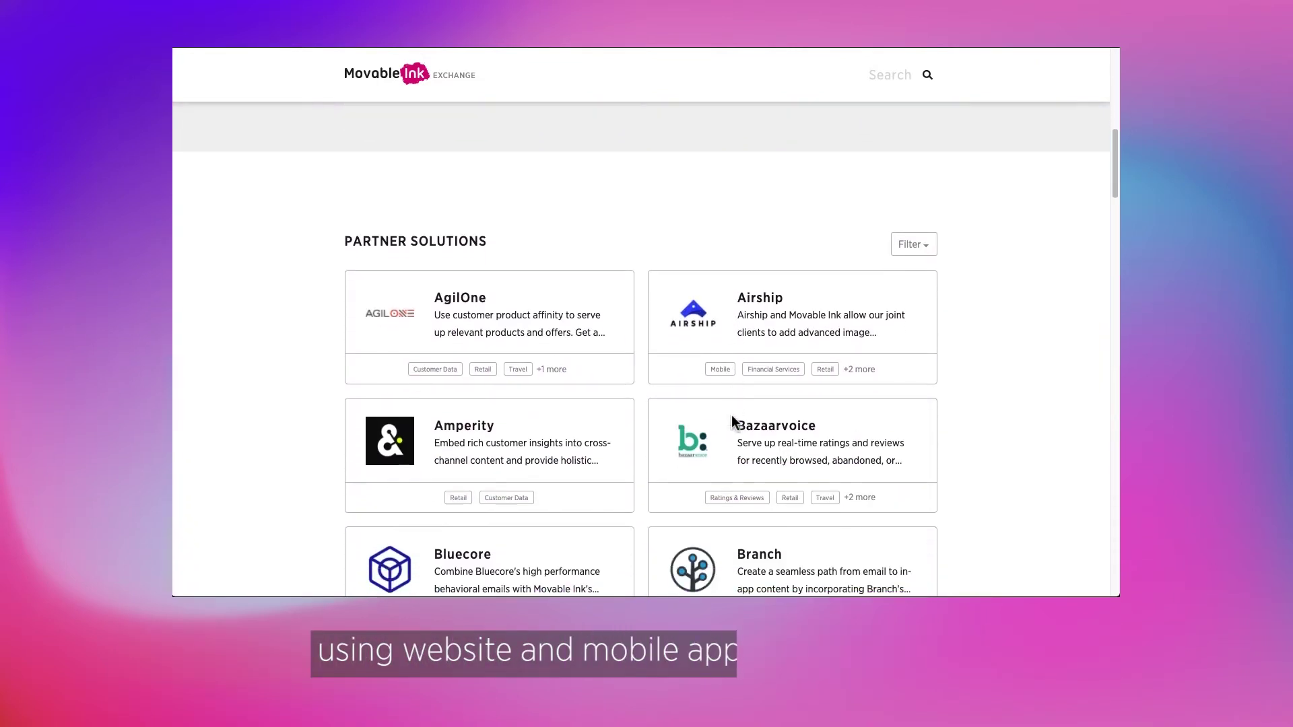
scroll(732, 416, down, 10)
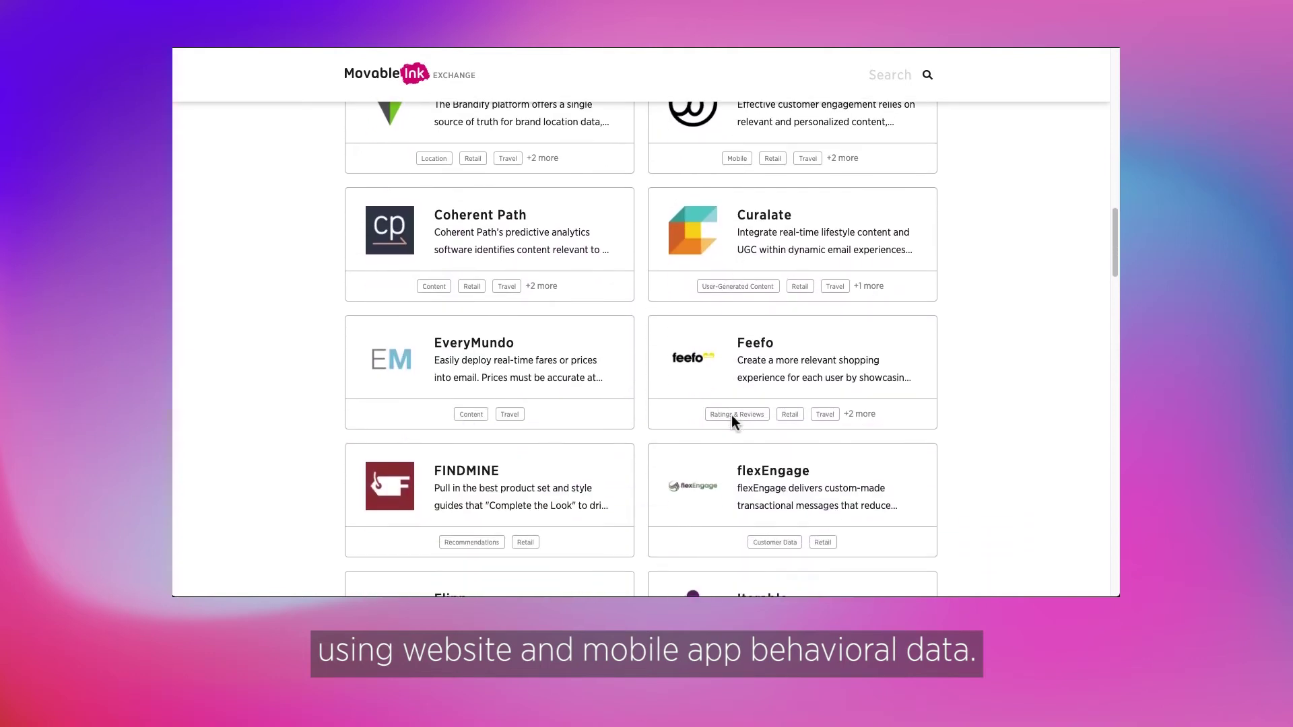
scroll(732, 416, down, 6)
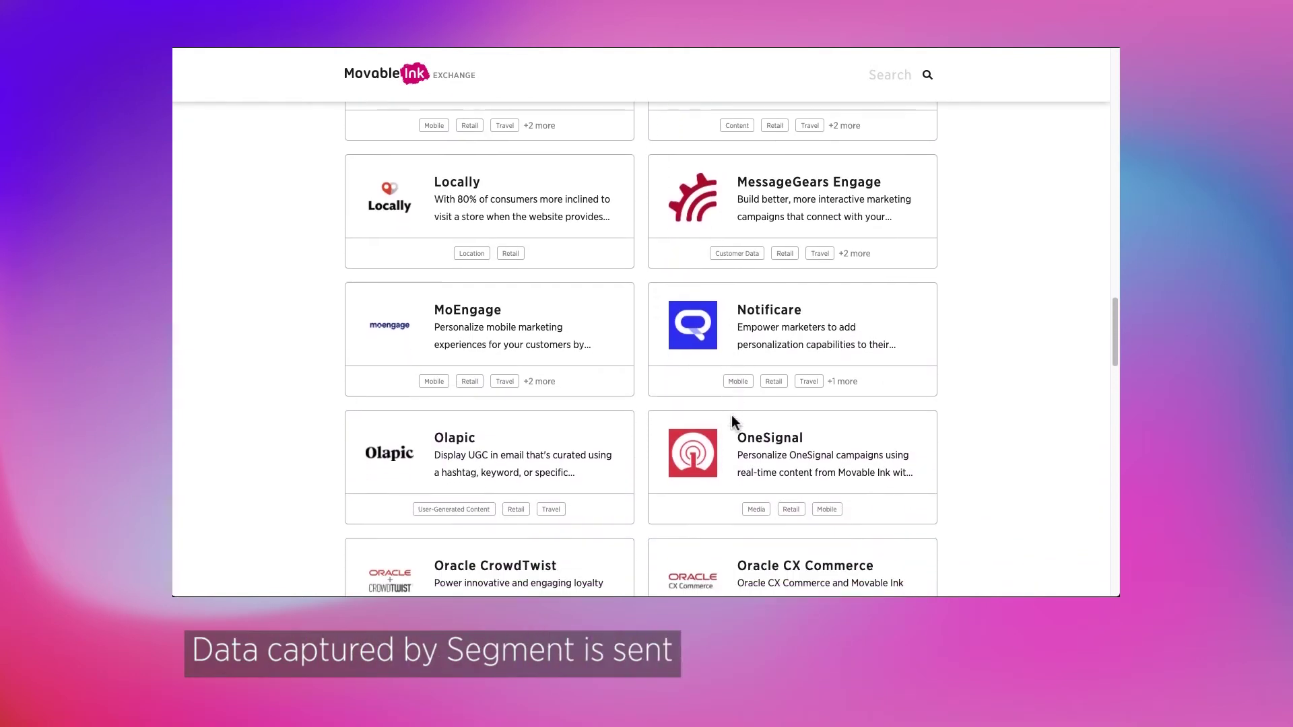
scroll(732, 418, down, 5)
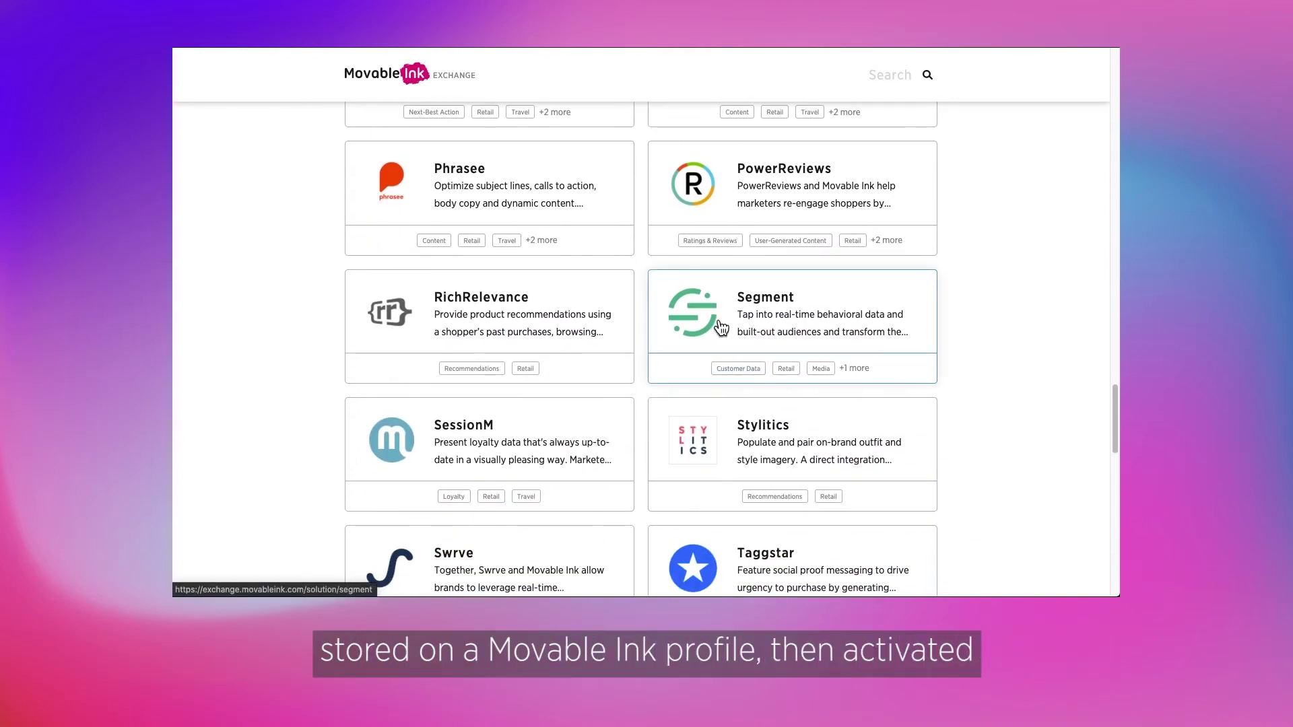
click(721, 329)
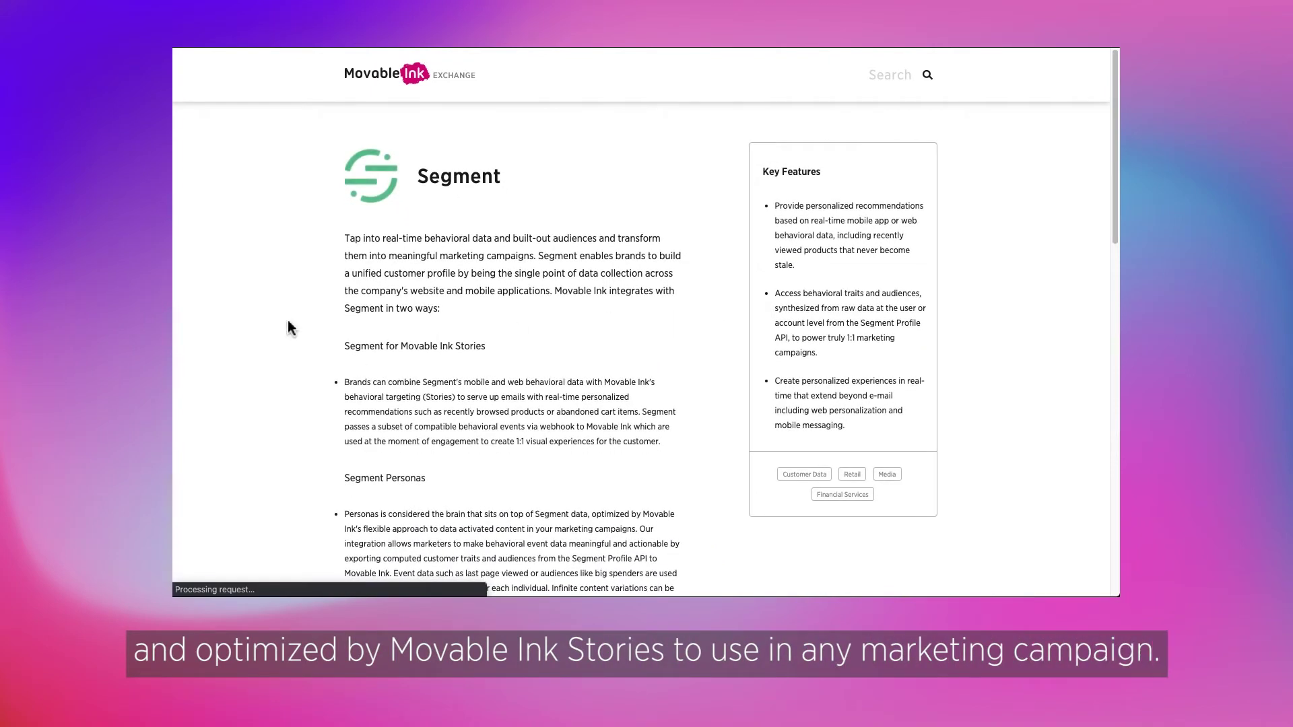
- Read through the Segment solution page, covering the Stories and Personas integrations, the media gallery and the featured overview
scroll(289, 319, down, 3)
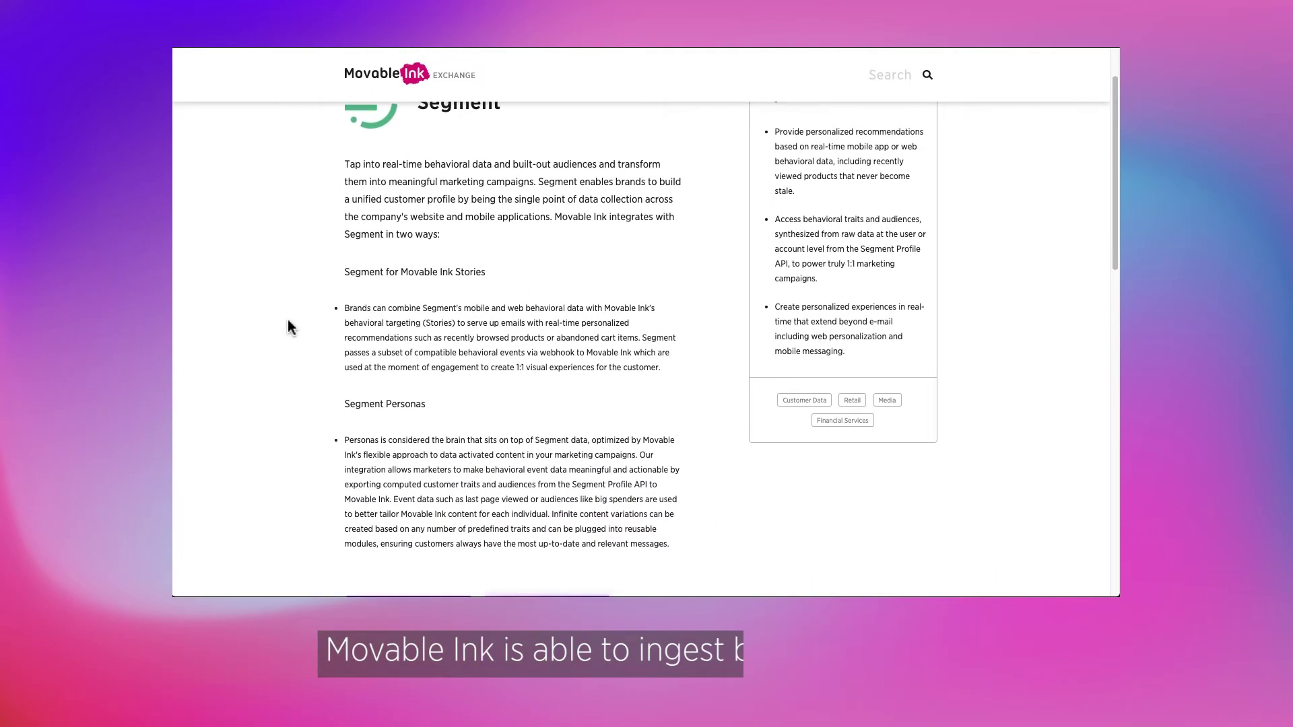
scroll(289, 328, down, 3)
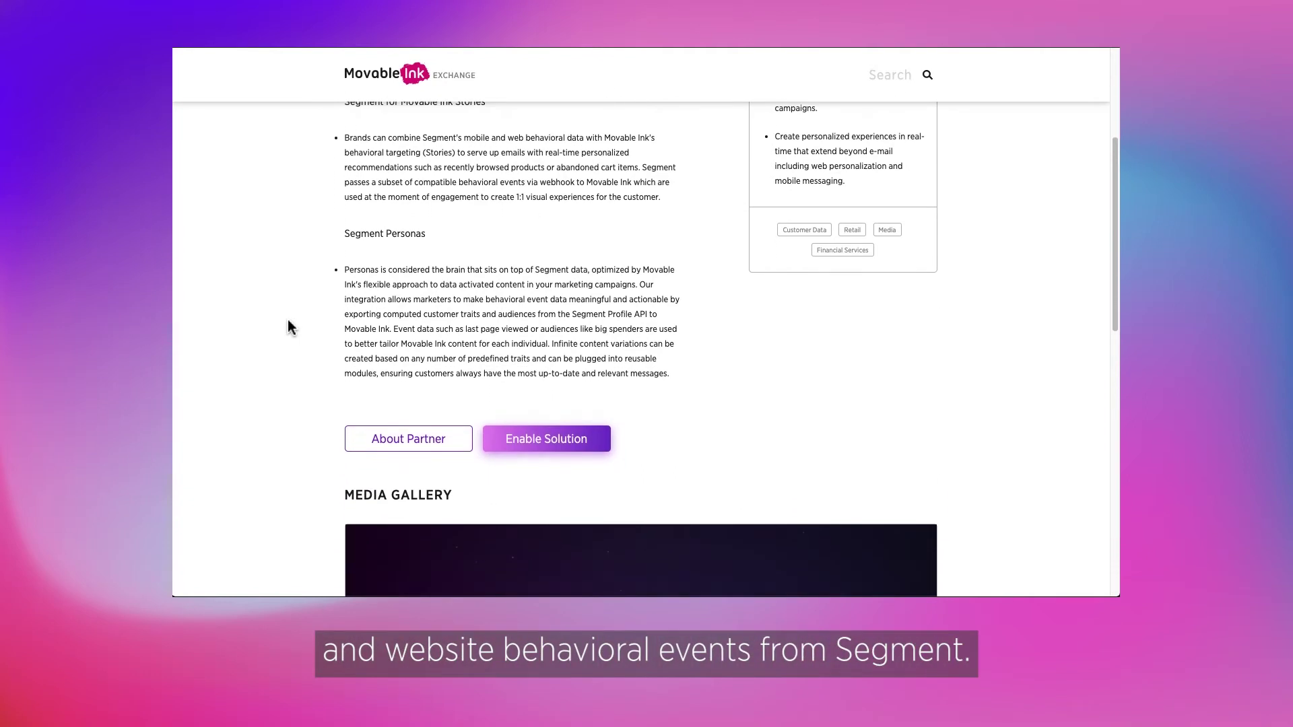
scroll(288, 327, down, 2)
scroll(288, 321, down, 4)
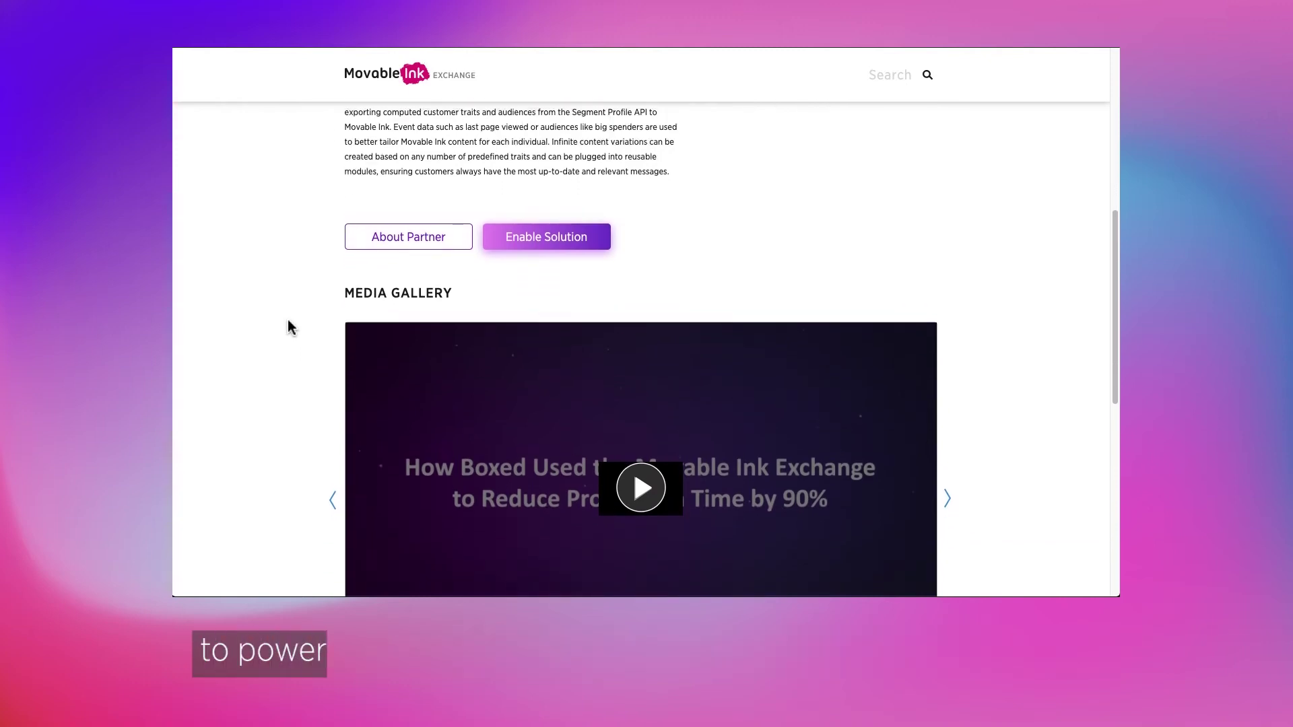
scroll(288, 328, down, 2)
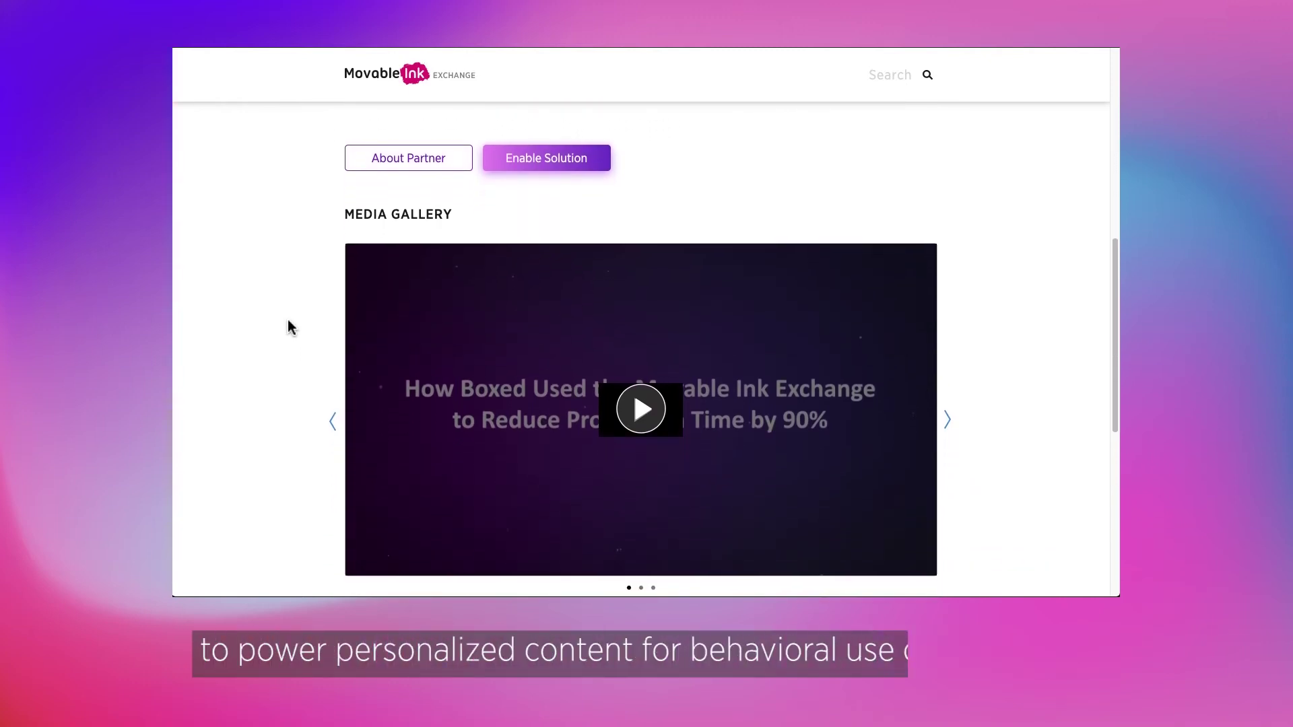
scroll(289, 327, down, 2)
scroll(291, 328, down, 4)
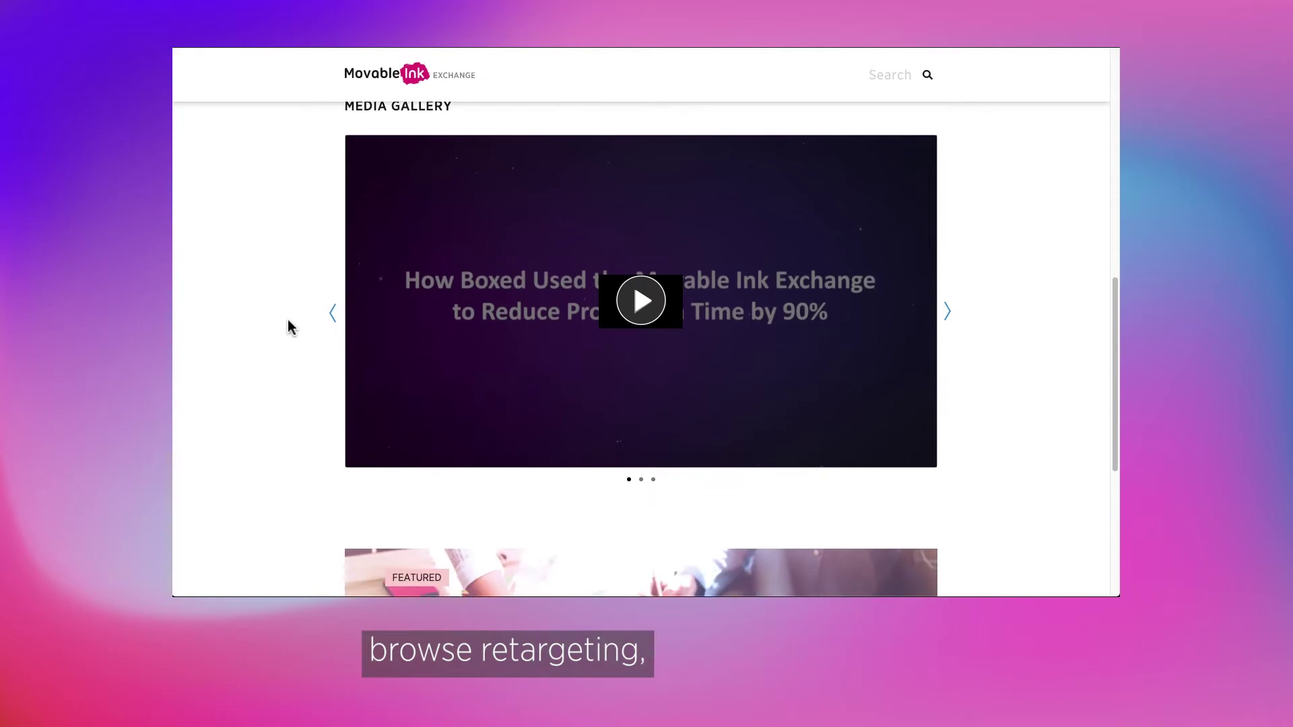
scroll(291, 327, down, 4)
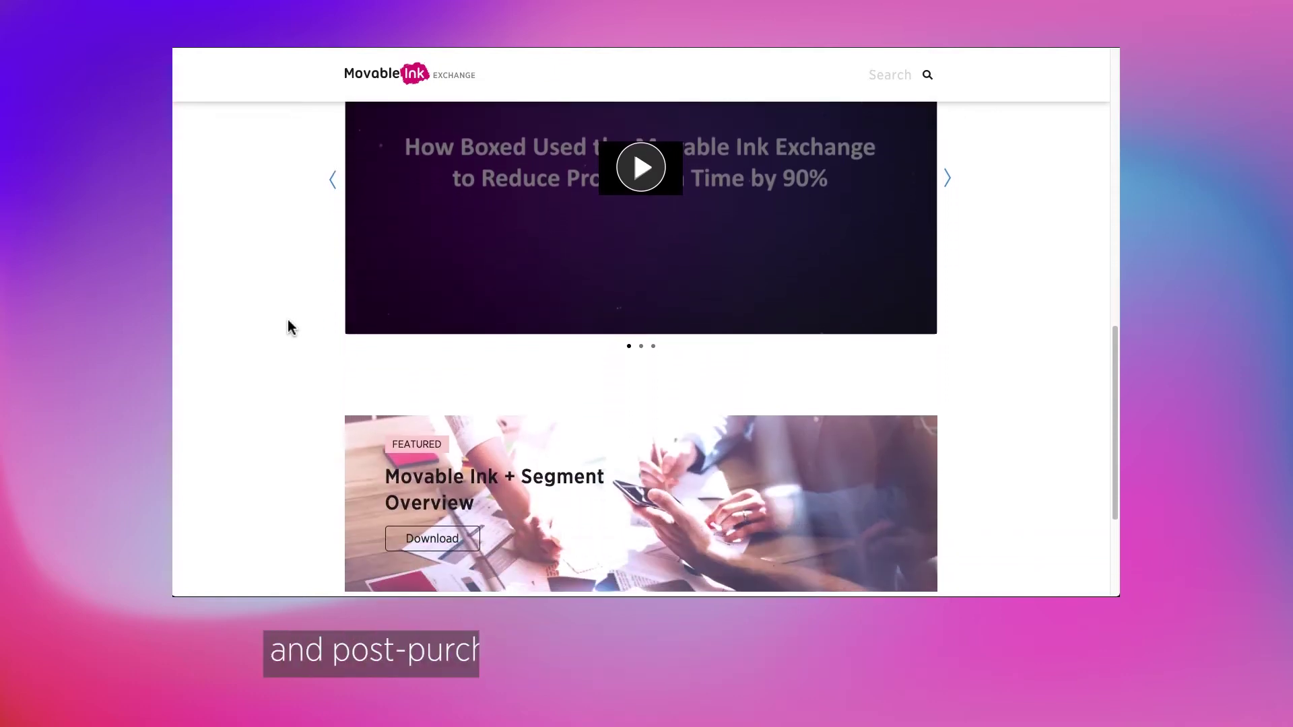
scroll(291, 328, down, 2)
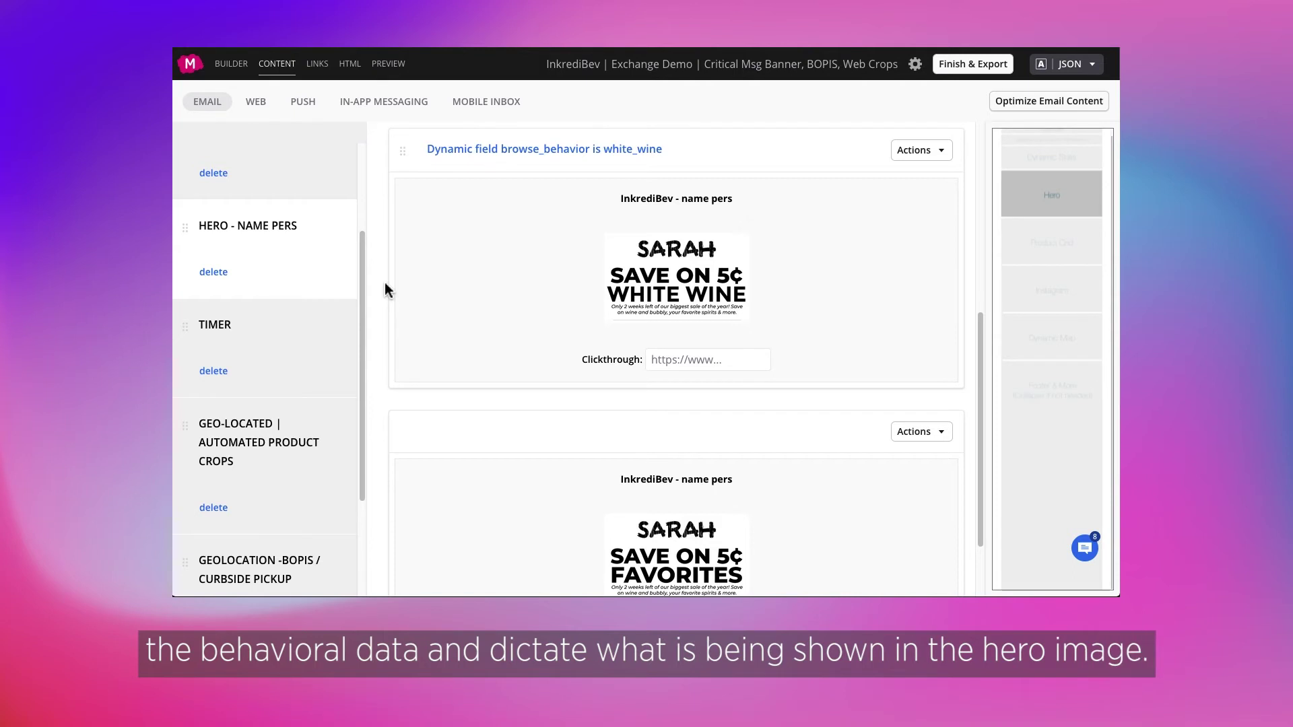
- Open the targeting rules of the white wine hero content and add an OR rule based on Most Recently Visited Item
mouse_move(397, 294)
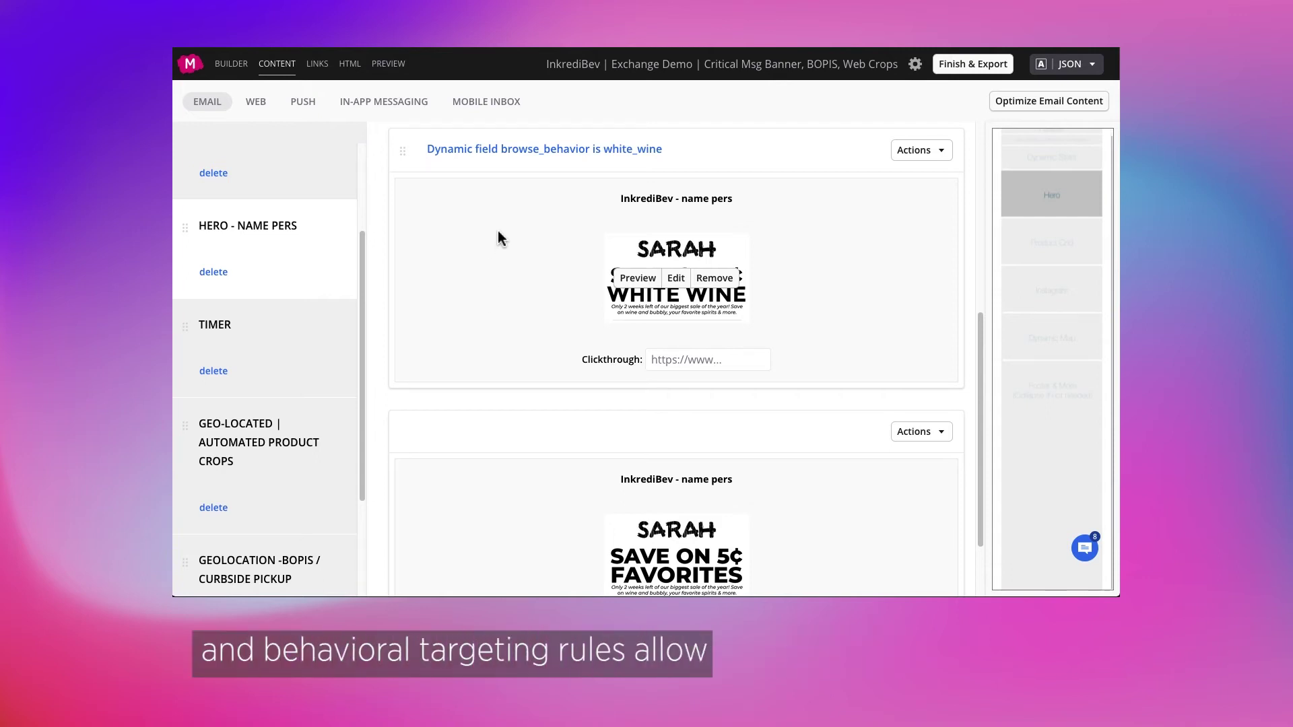
click(473, 153)
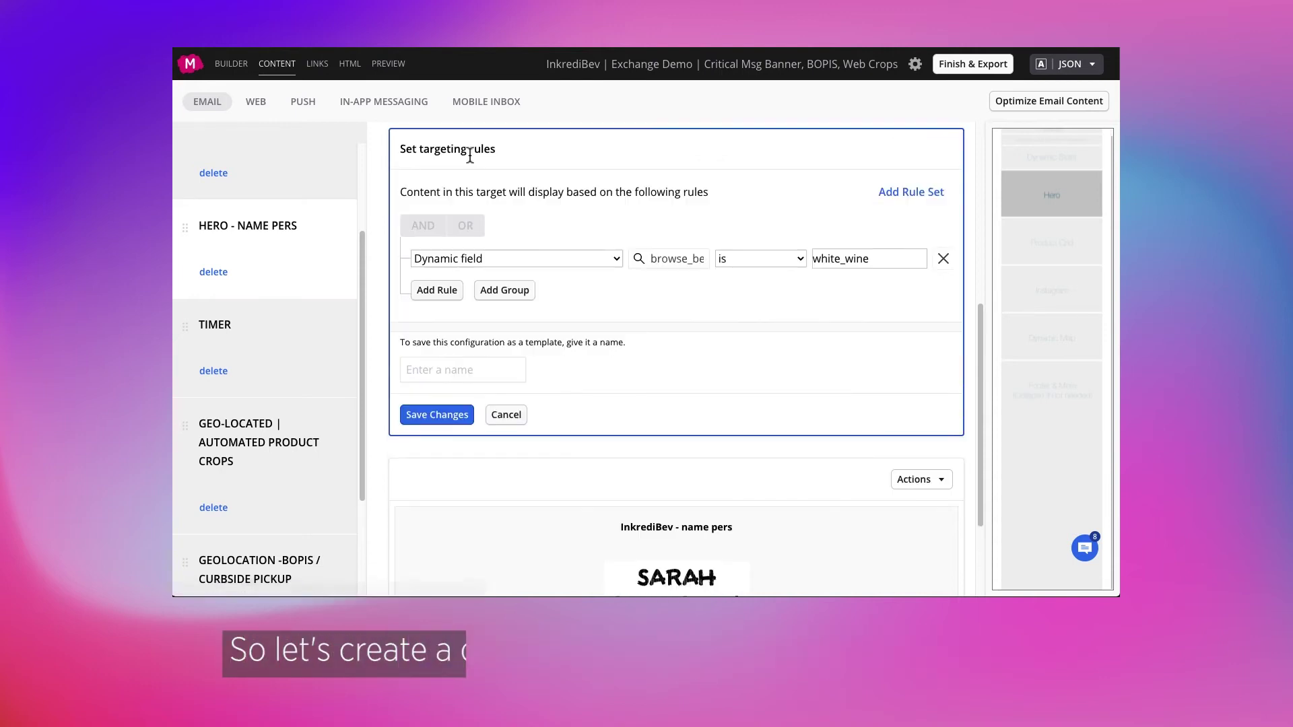
click(437, 291)
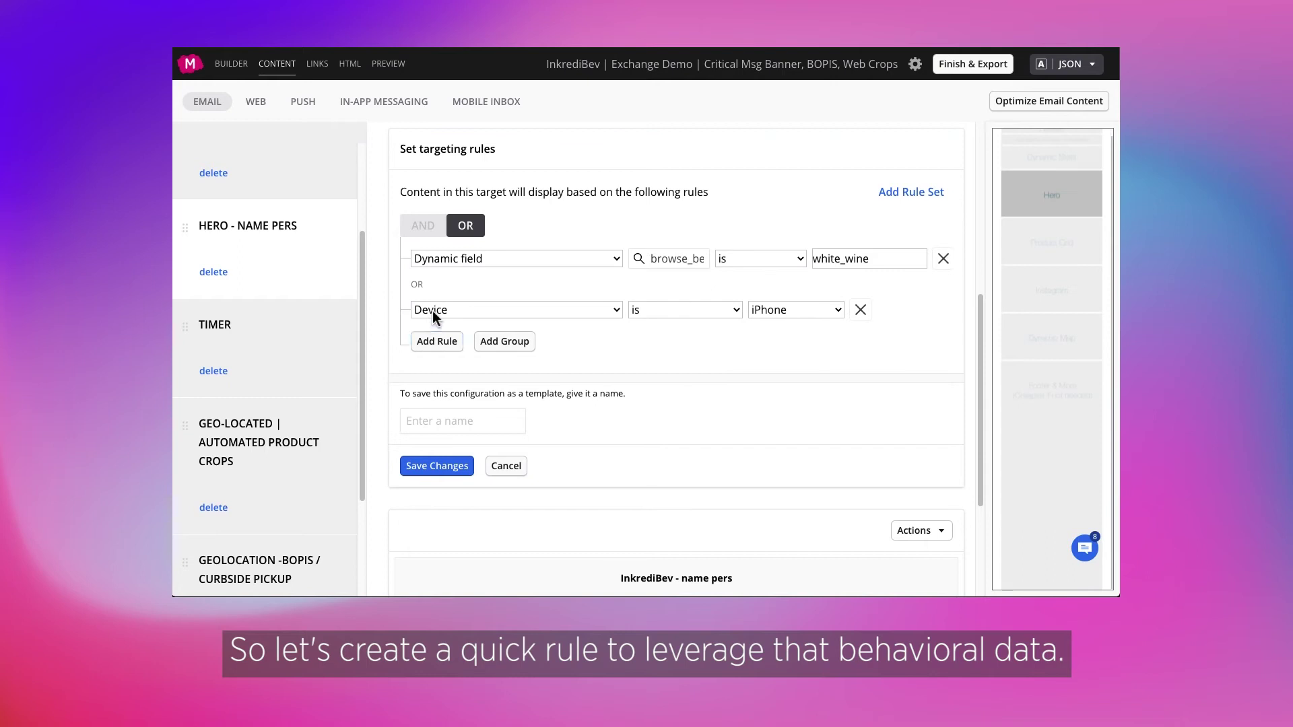
click(432, 310)
click(504, 605)
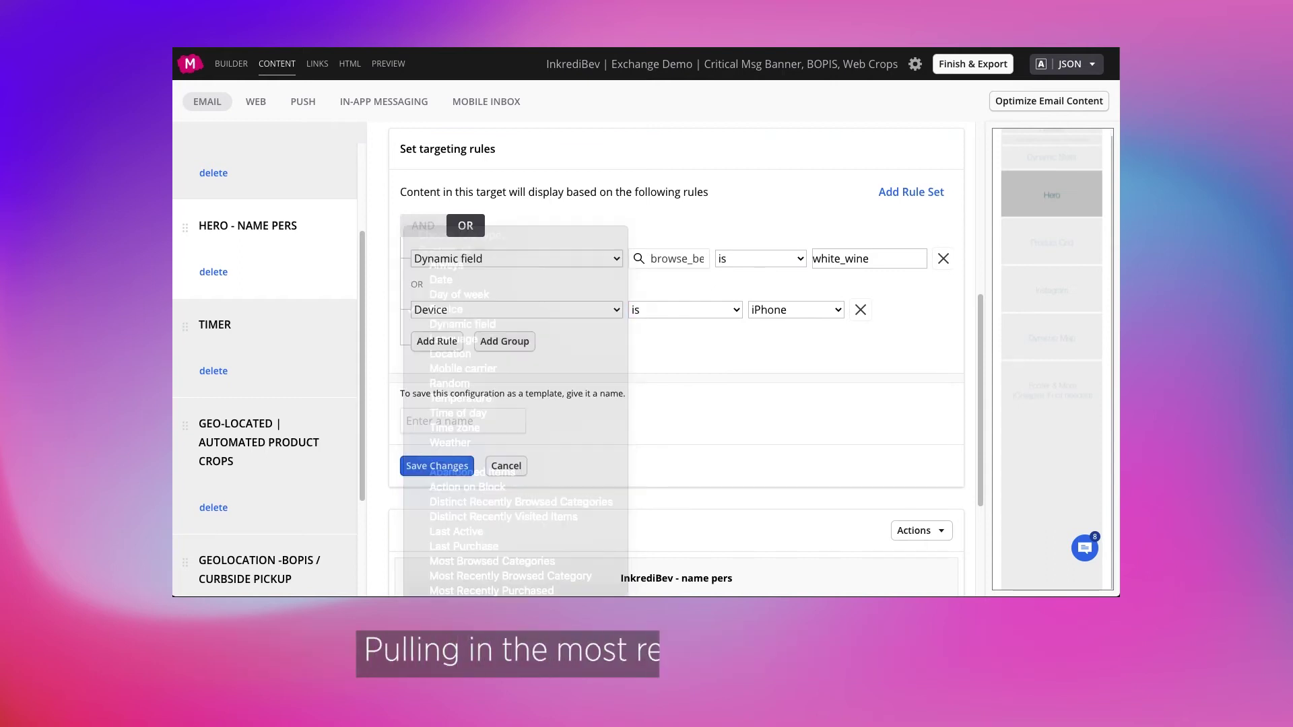
- Set the Most Recently Visited Item rule to URL contains white_wine within 15 days and save the targeting rules
click(648, 310)
click(645, 325)
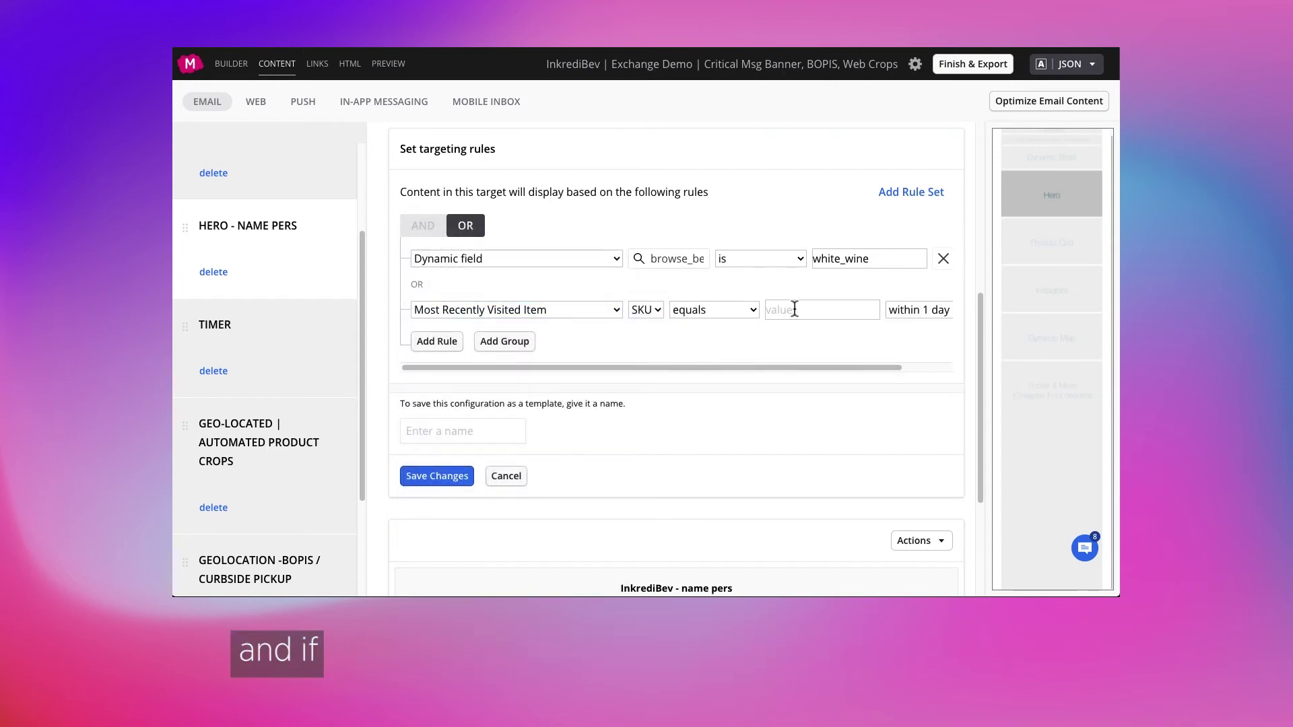
click(795, 311)
text(white_wine)
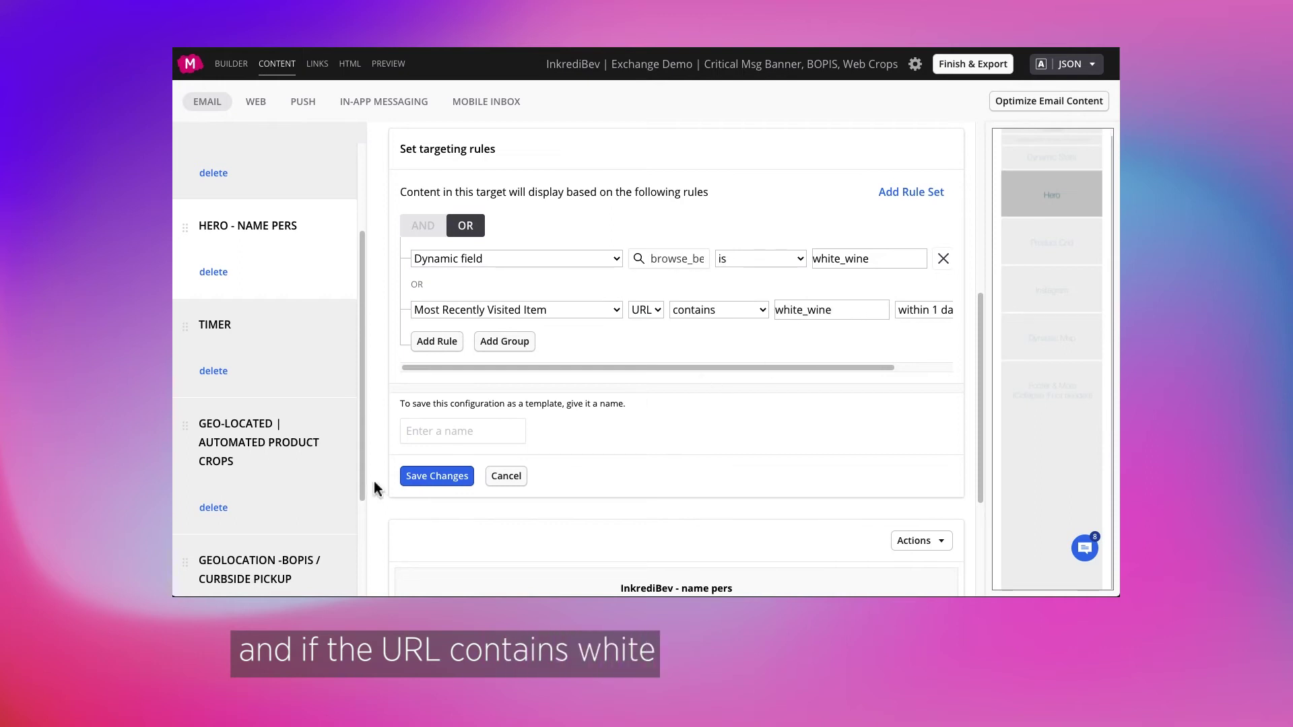
click(924, 315)
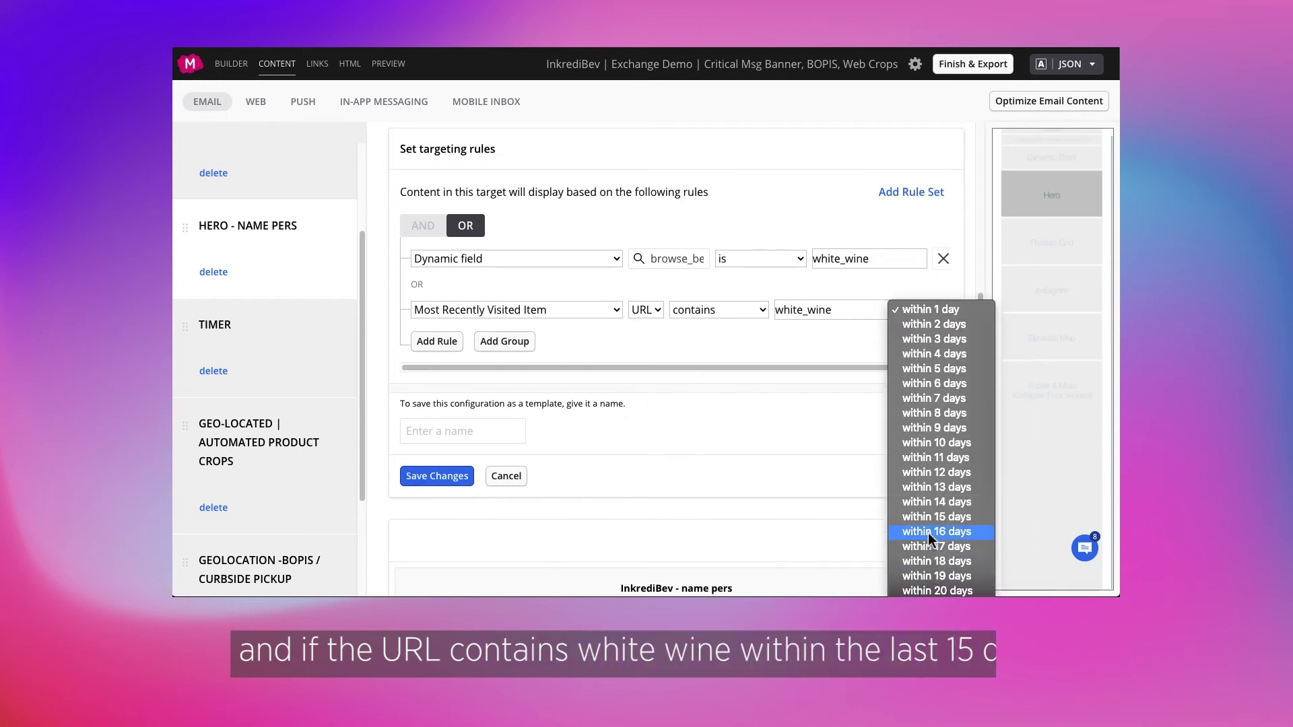
click(937, 517)
click(431, 478)
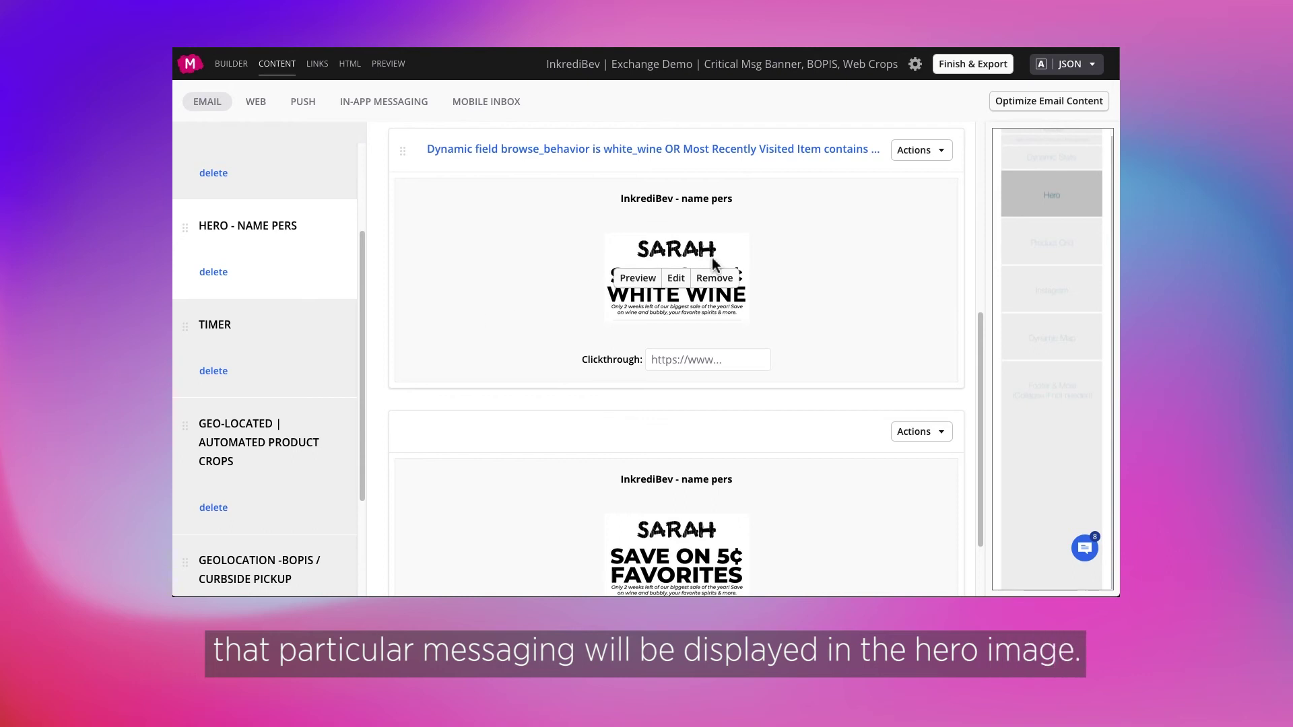
- Add the Behavioral Recently Viewed Item app from the App Gallery to the empty target of the hero block
scroll(825, 494, down, 2)
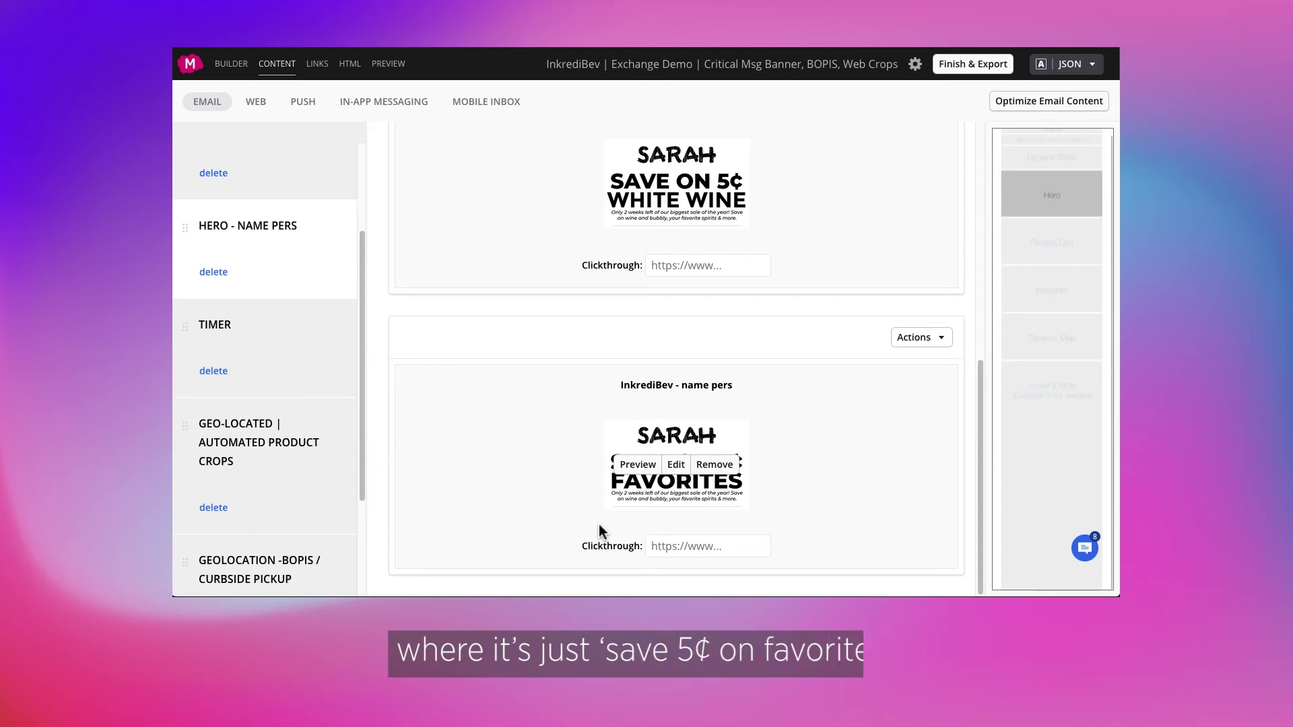
scroll(552, 413, up, 3)
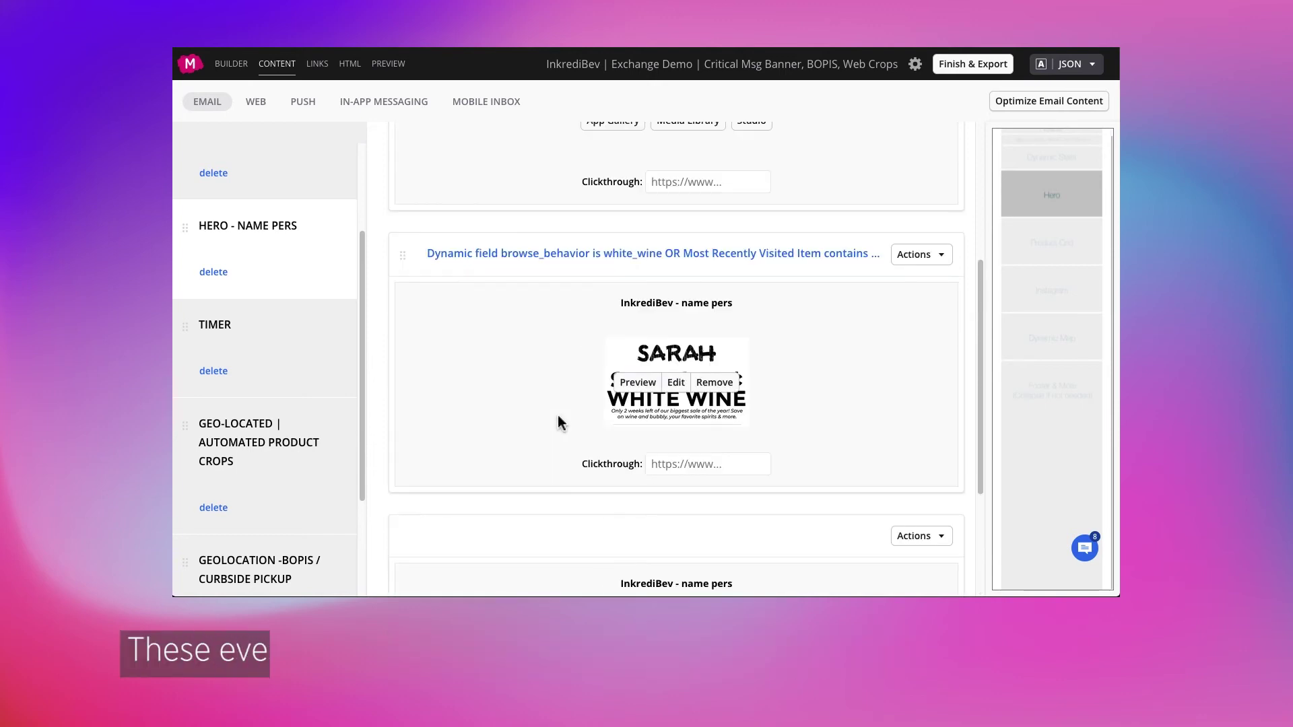
scroll(558, 423, up, 4)
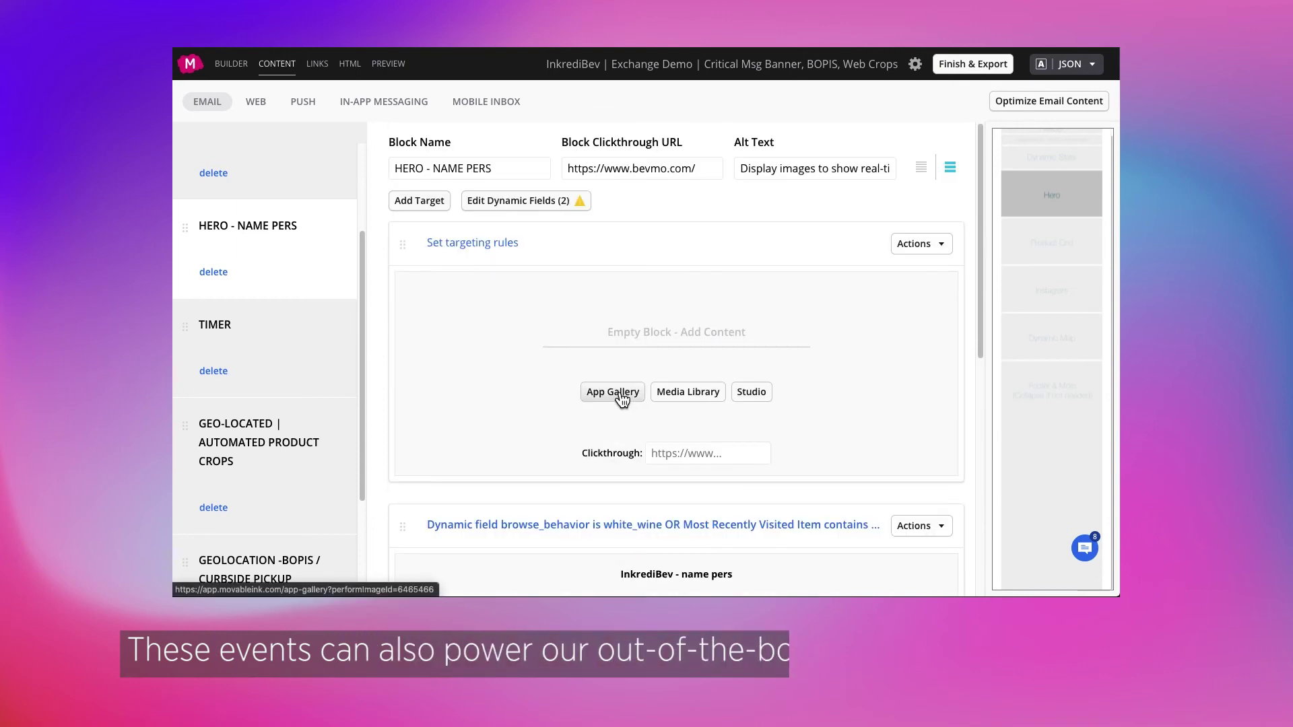
click(621, 396)
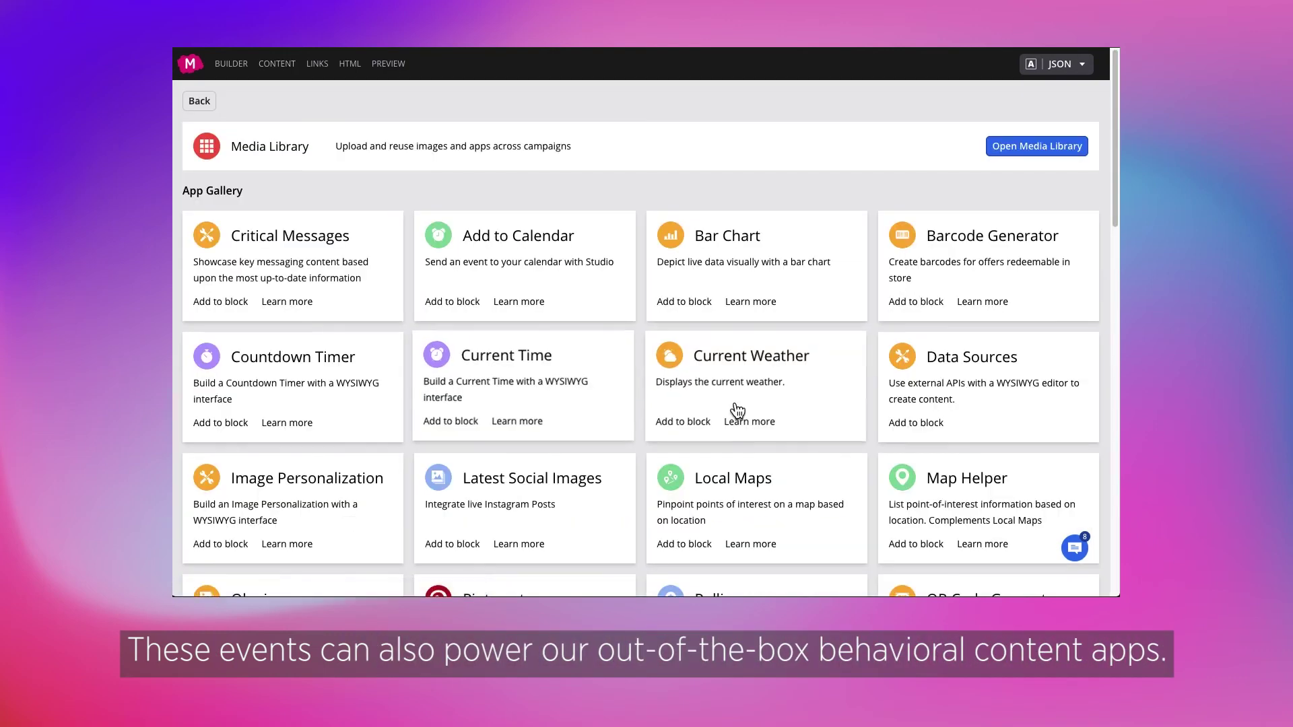
scroll(748, 435, down, 8)
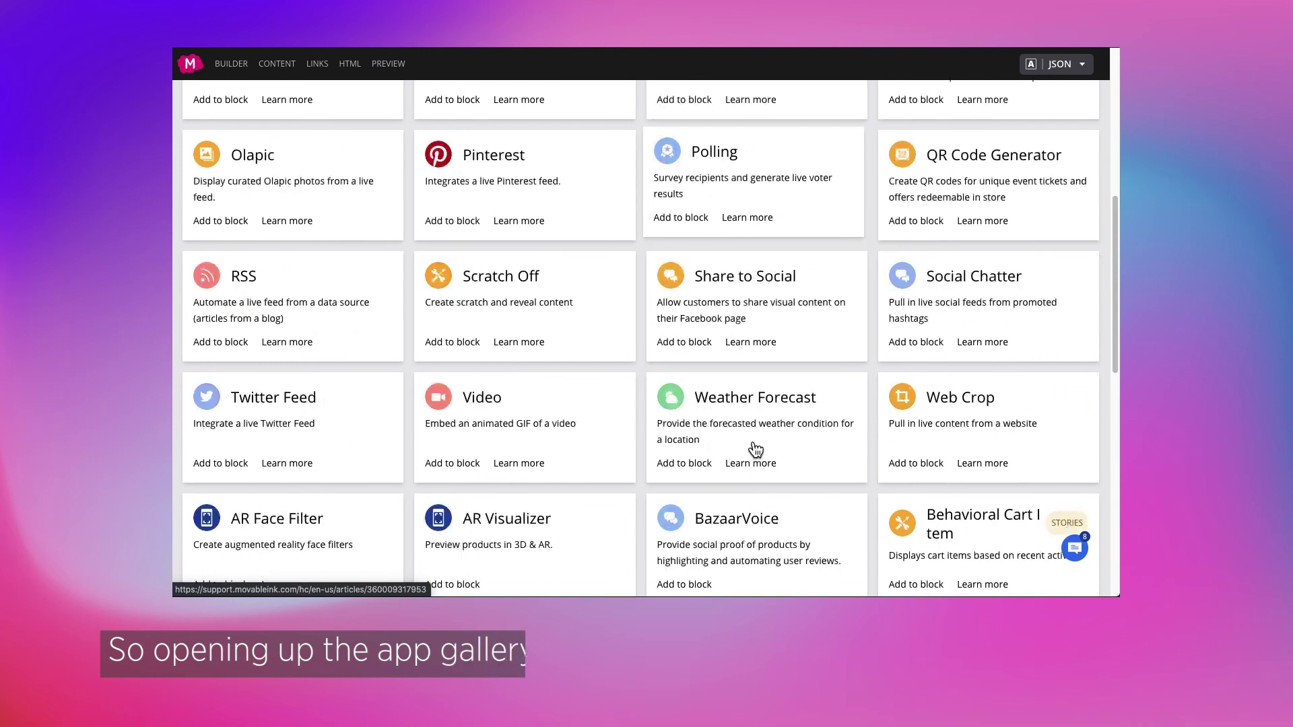
scroll(756, 451, down, 1)
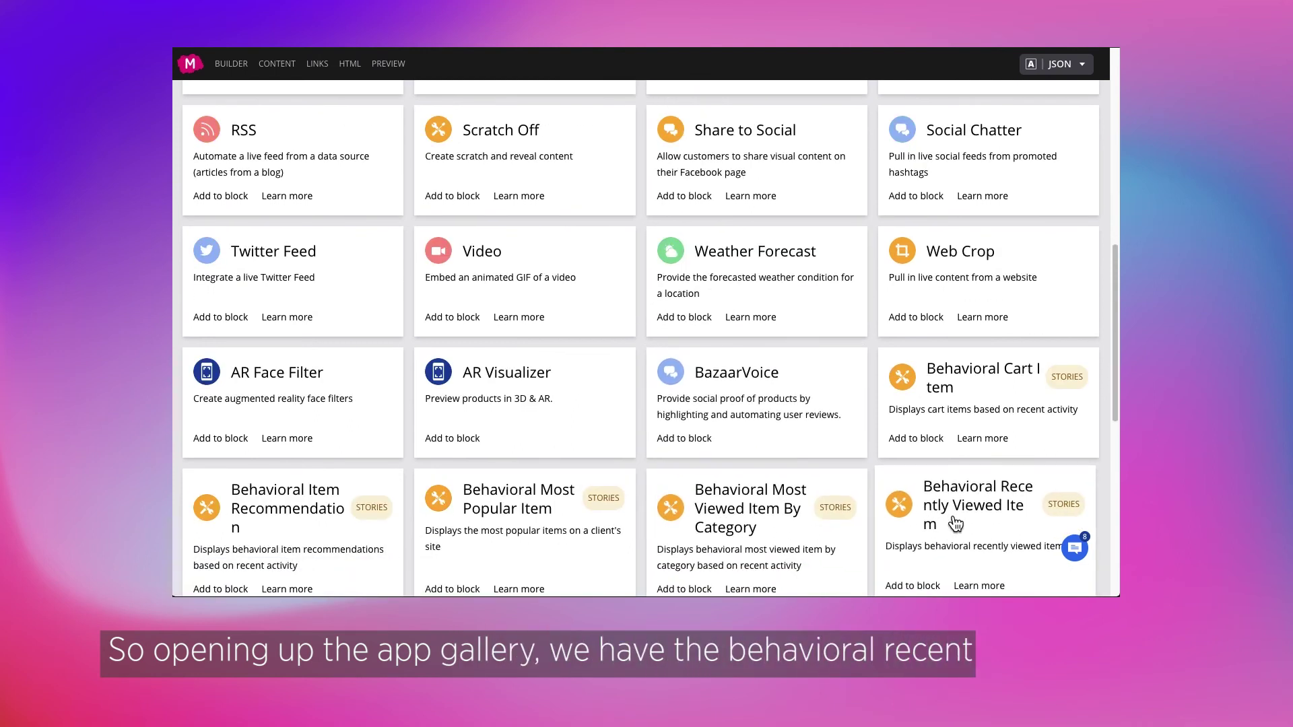
click(924, 591)
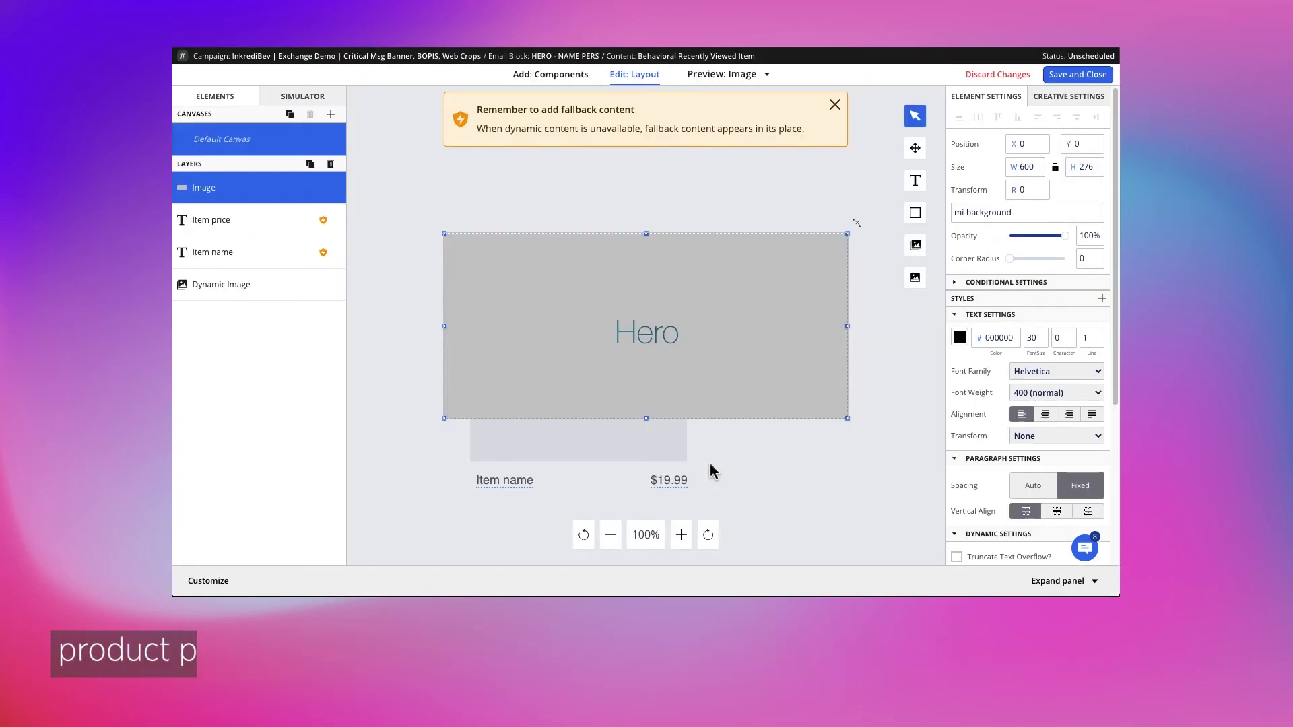
- Delete the Hero background image layer, and move and shrink the dynamic image placeholder to fit the left half of the canvas
key(Delete)
click(564, 422)
drag(562, 422, 564, 373)
drag(687, 206, 614, 273)
- Place the item name and price beside the image, the price at about X 333, Y 163, and enlarge the name box to about 190 × 93
drag(494, 481, 733, 264)
drag(669, 480, 752, 357)
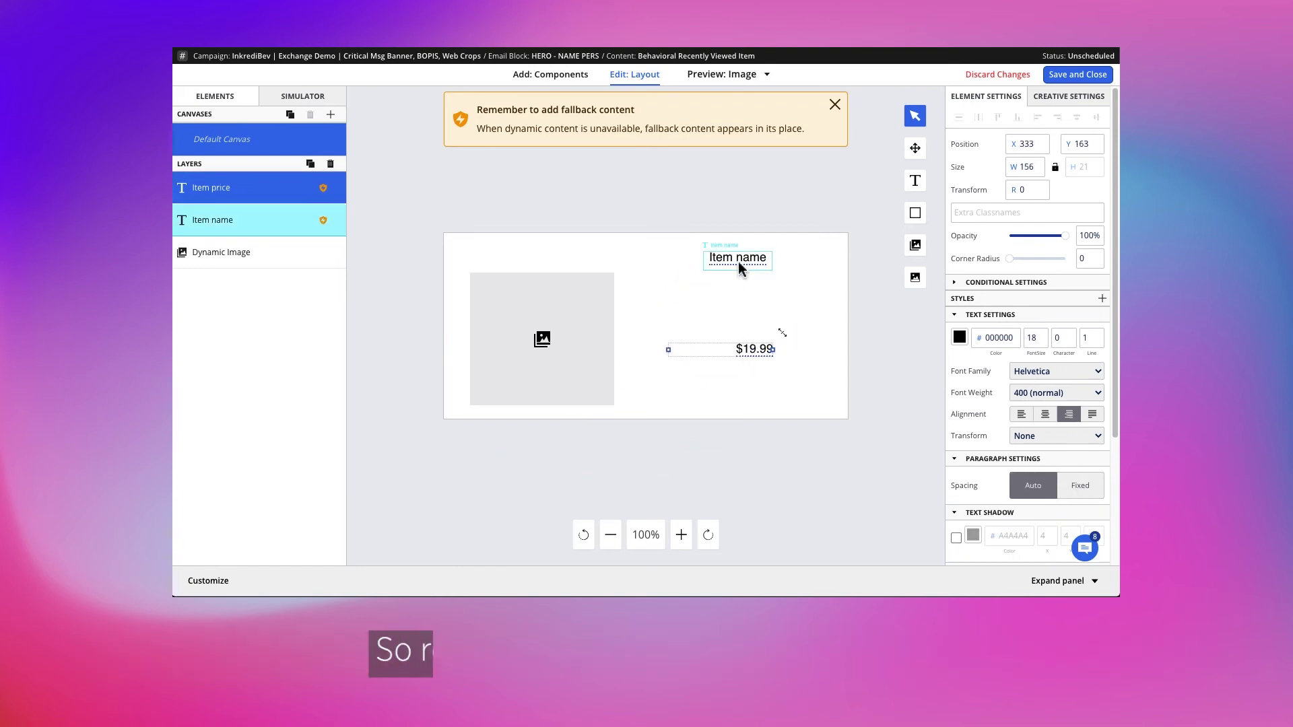
click(741, 269)
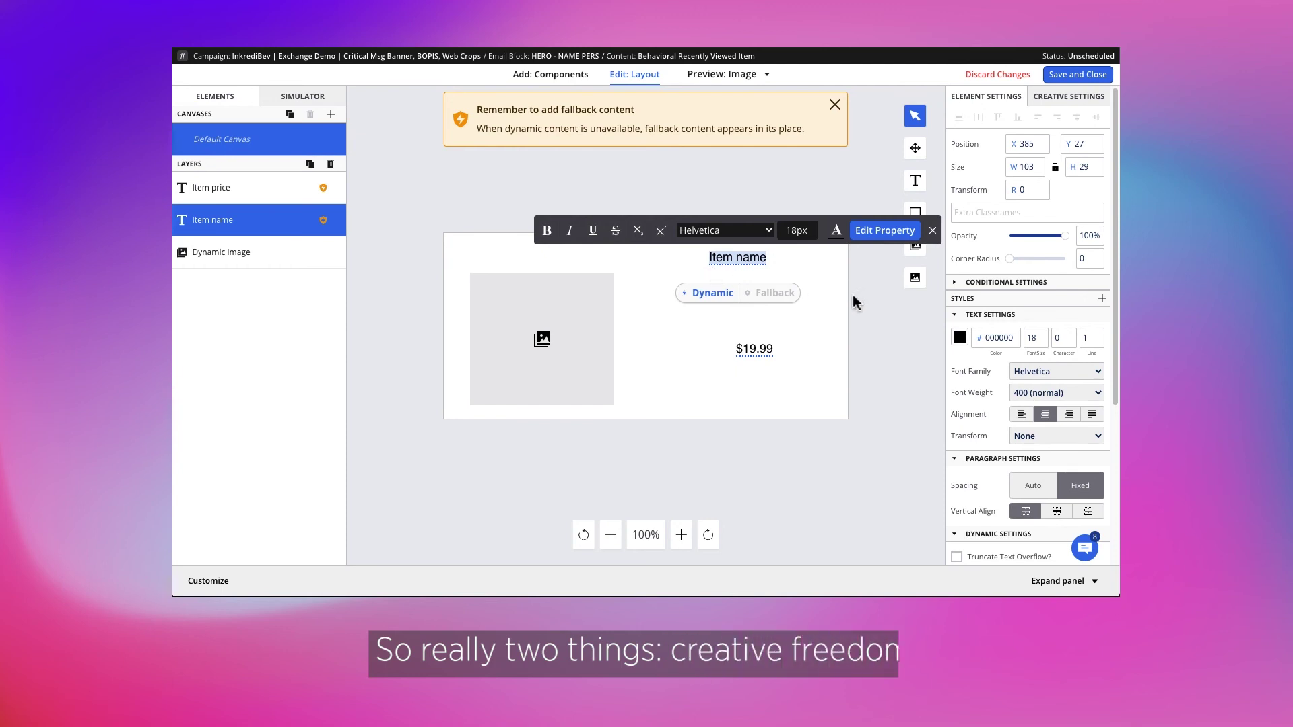
drag(705, 270, 645, 314)
- Set the item name's font family to Futura Book BT and pick a new text color
click(1035, 372)
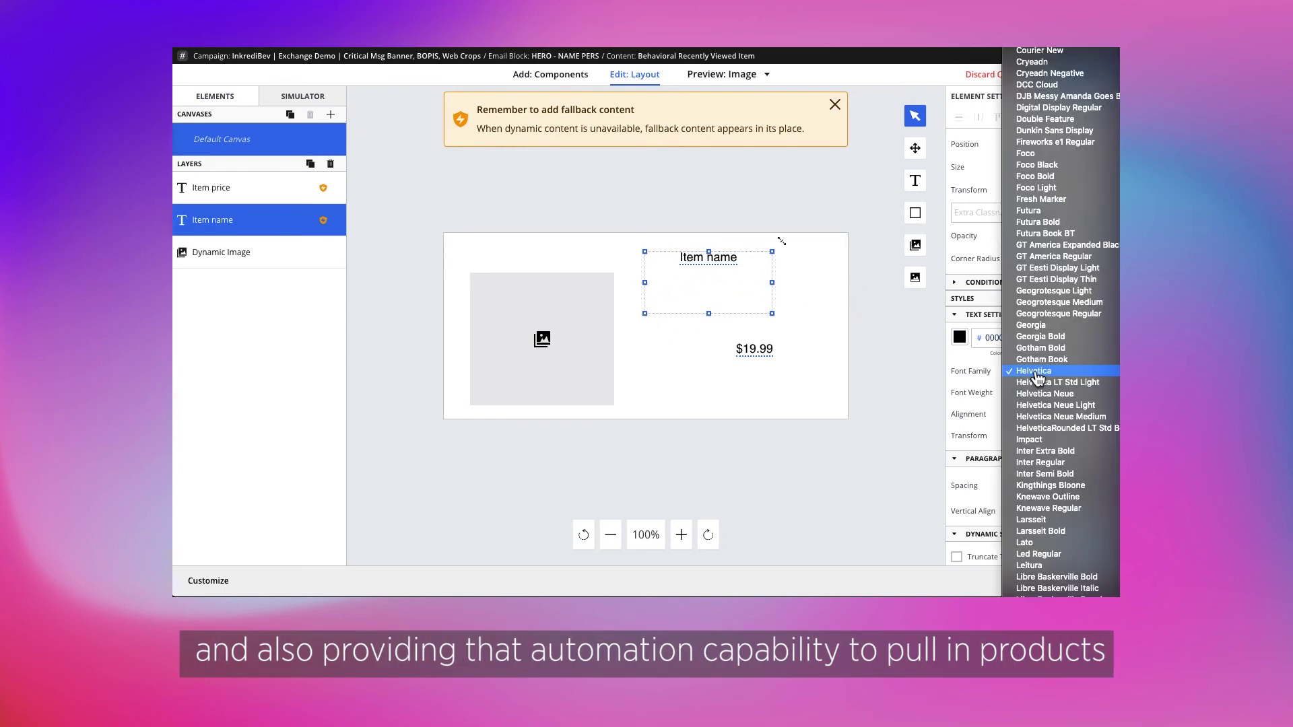
click(1045, 234)
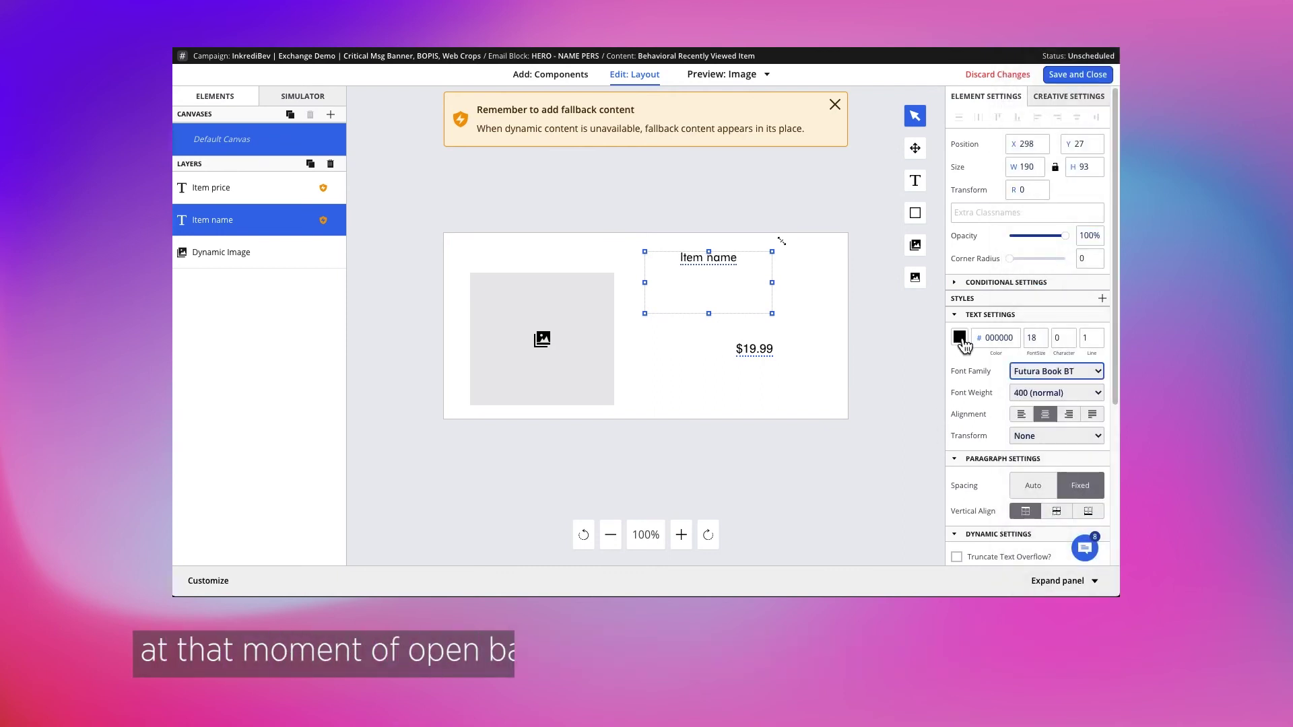
click(960, 337)
click(1014, 355)
click(1027, 342)
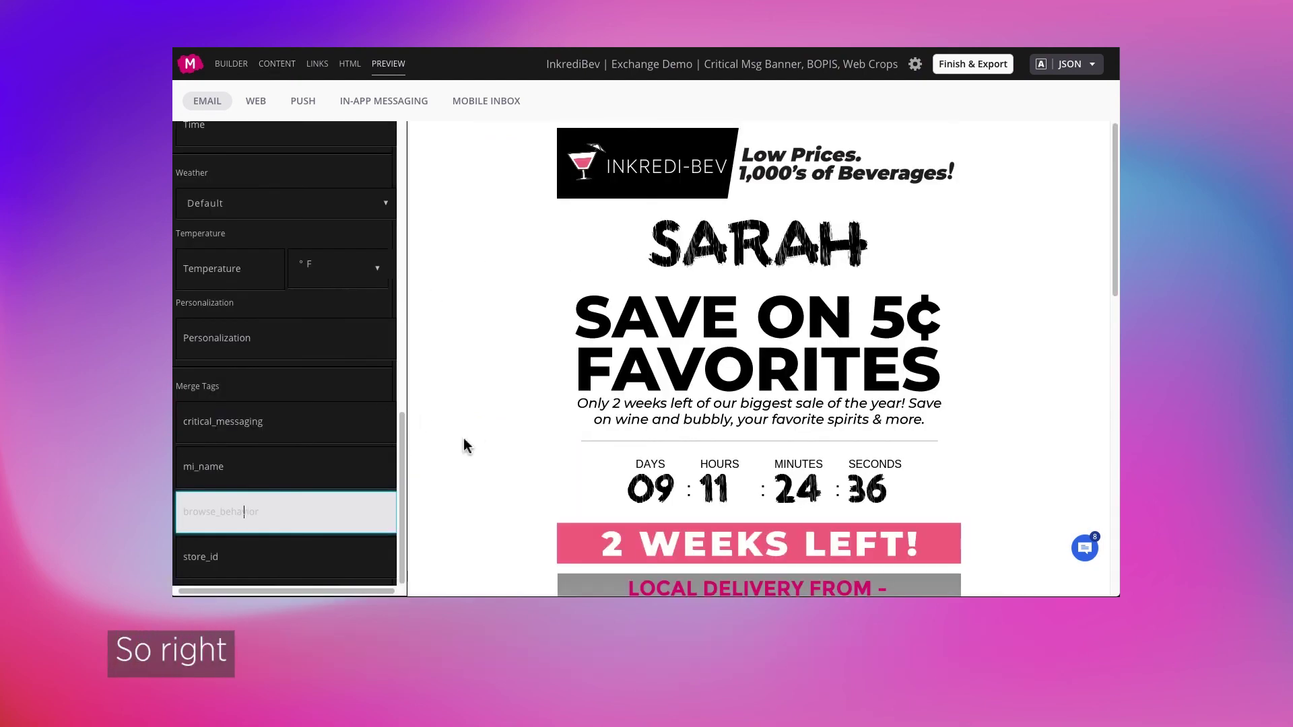
- Preview the email's hero message with the browse_behavior merge tag set to white_wine
click(464, 445)
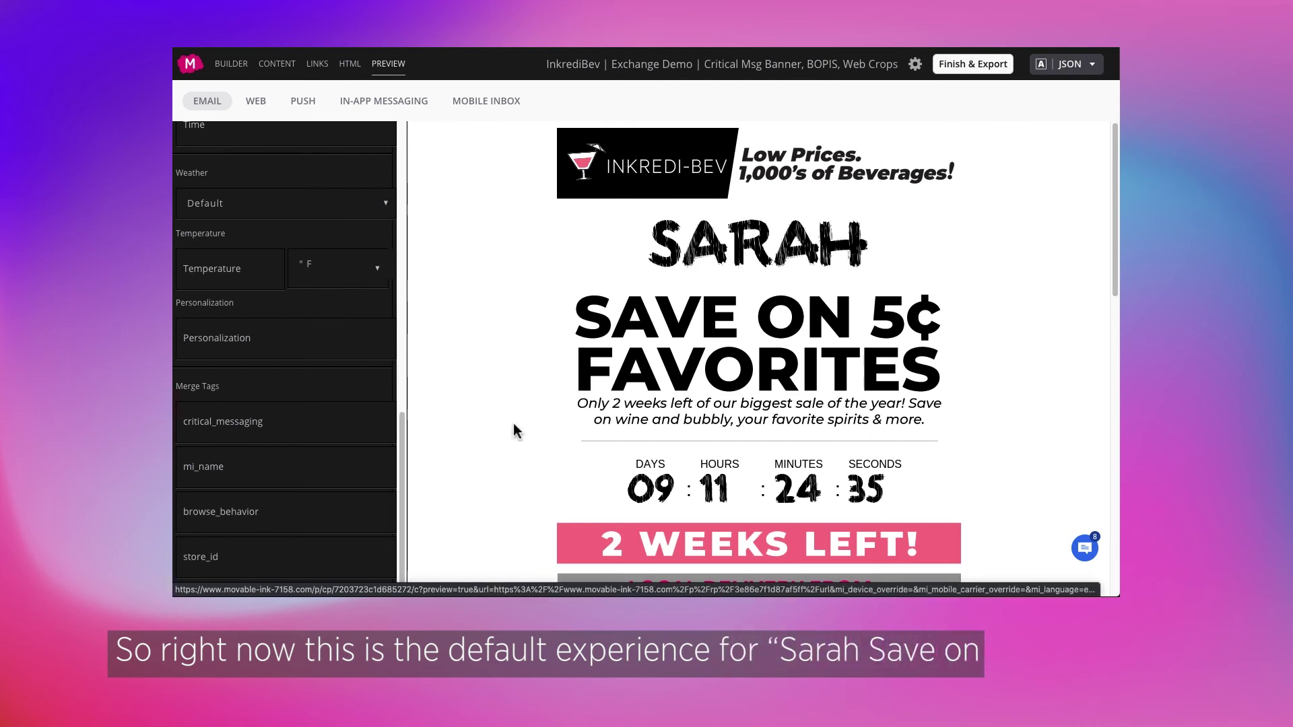
click(330, 517)
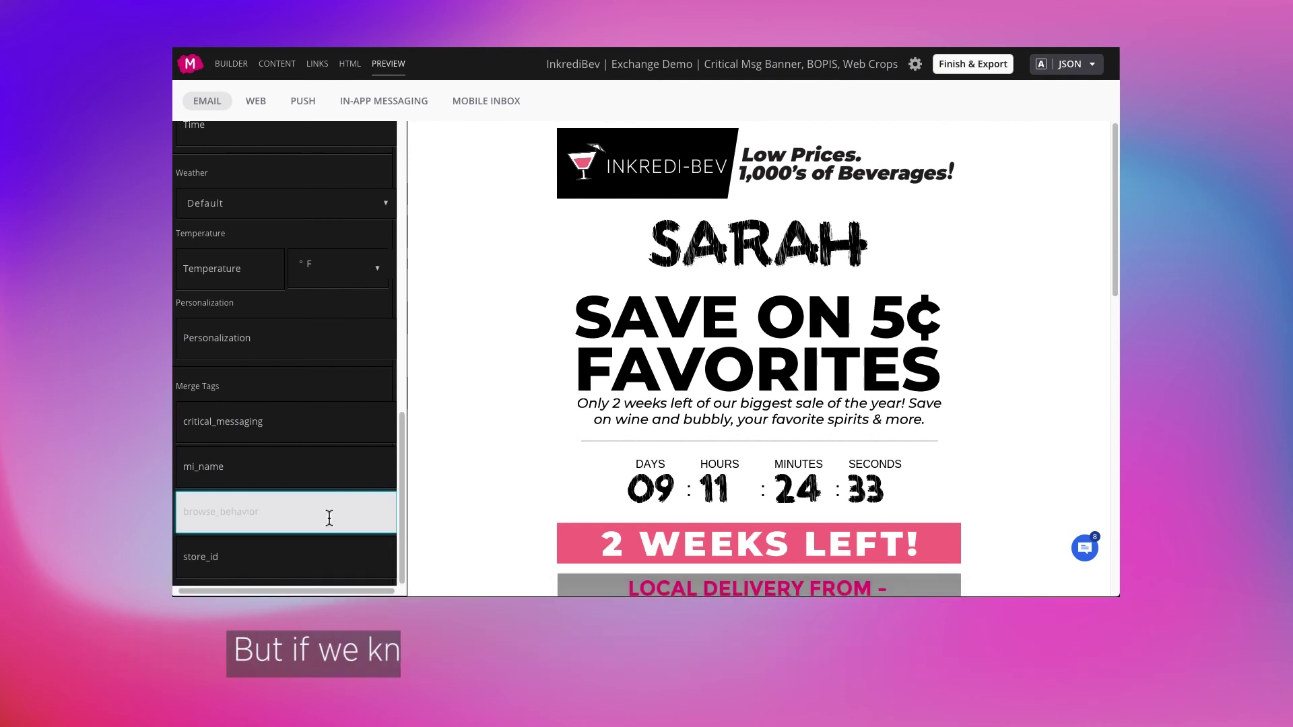
text(white_wine)
click(463, 525)
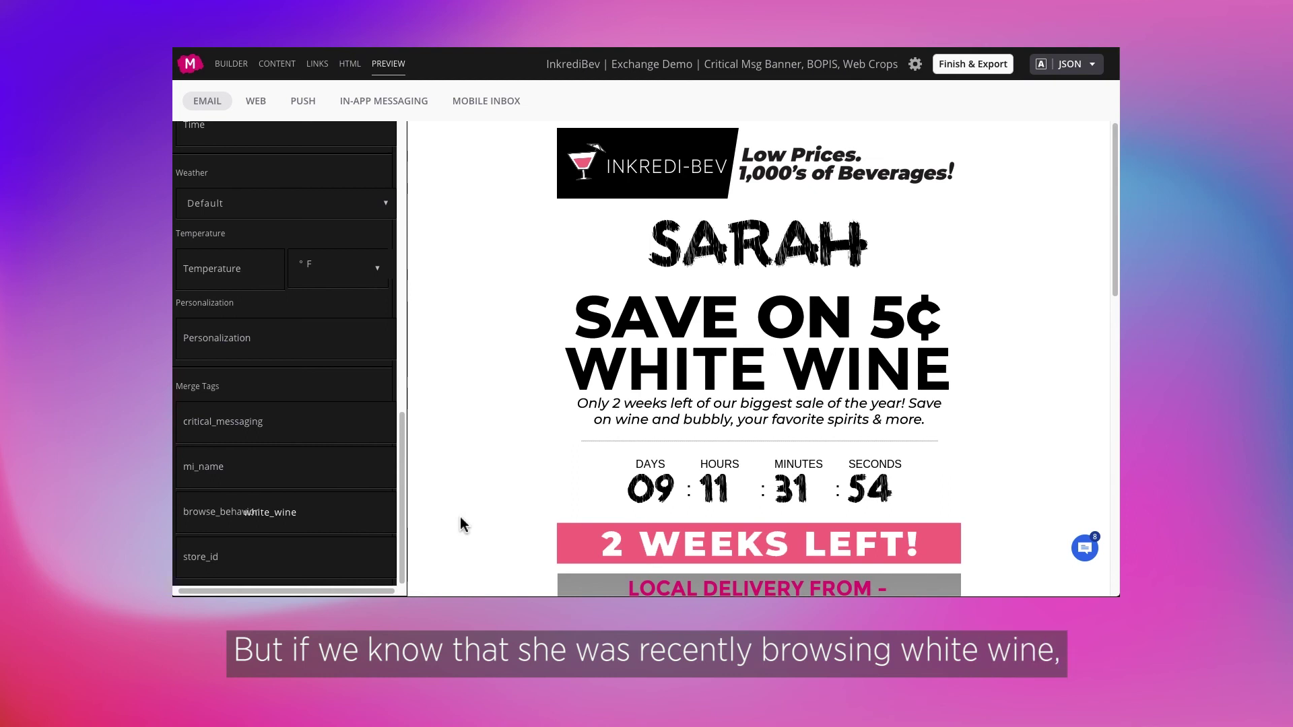